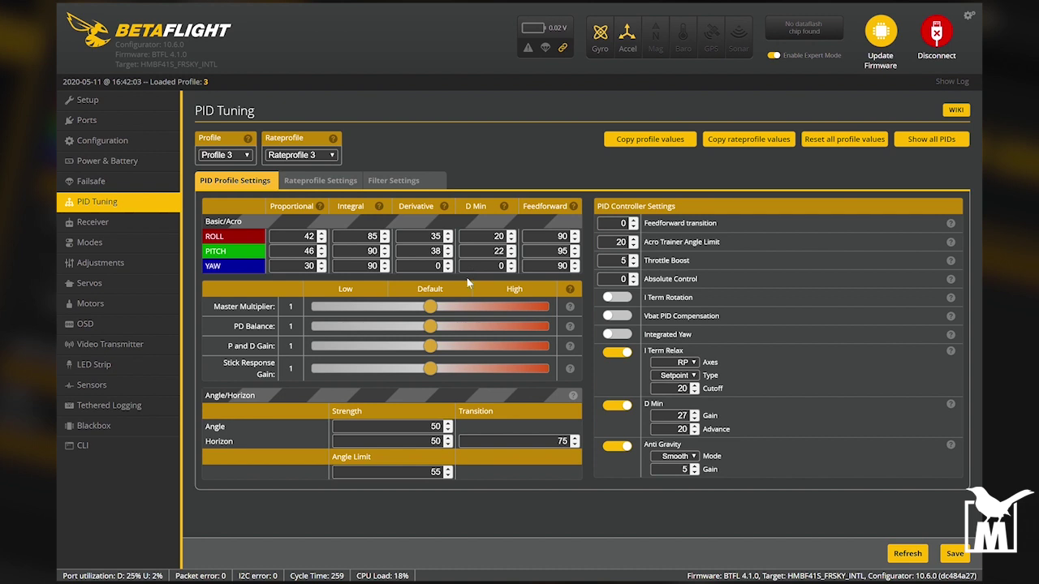
Step: Disable D Min in the PID controller settings and compare the roll axis proportional and derivative values
left_click(615, 406)
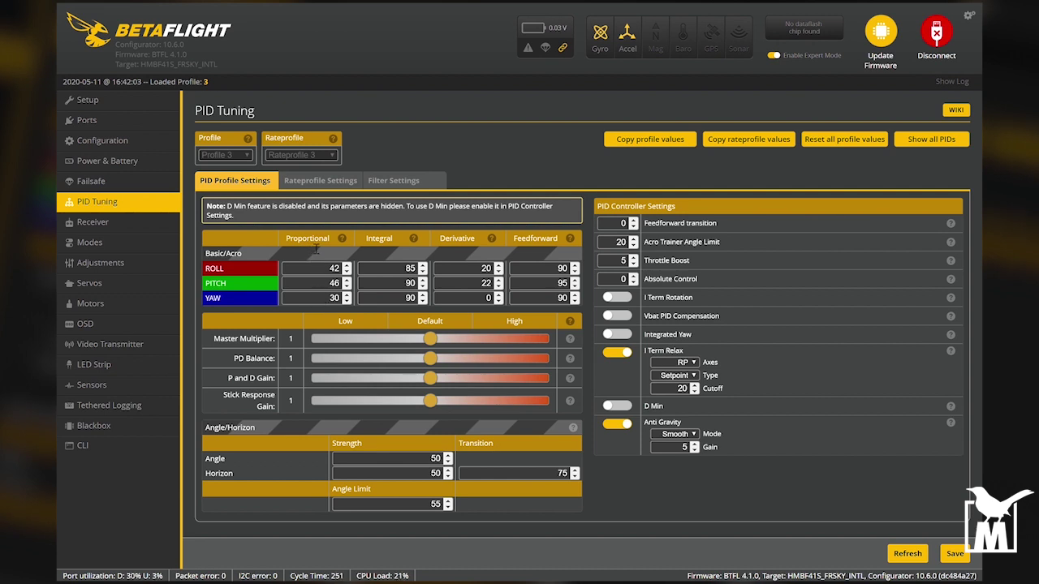
double_click(334, 269)
double_click(485, 269)
double_click(344, 271)
double_click(487, 269)
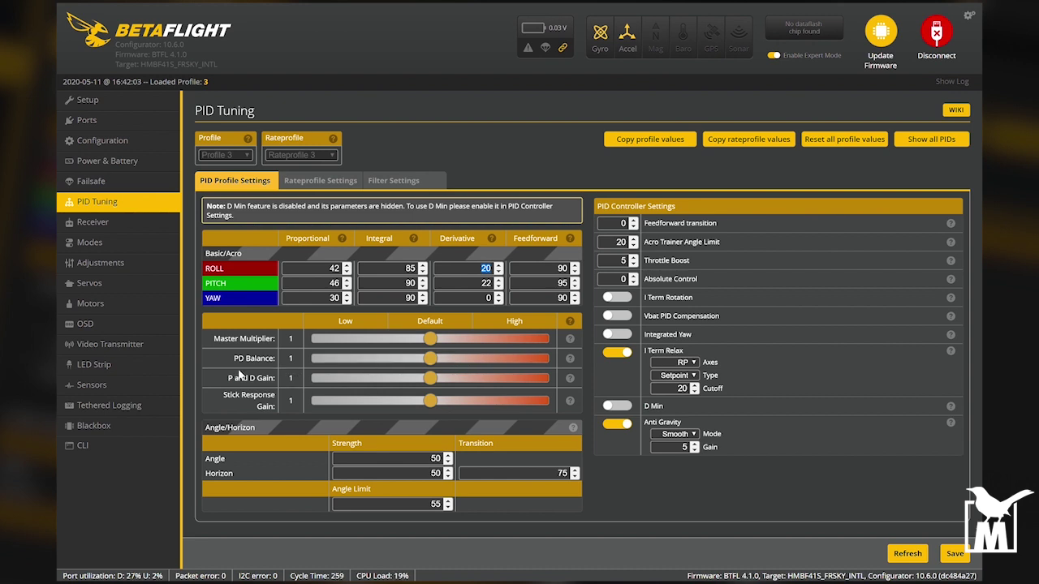
Step: Lower the PD Balance to 0.5 and compare the roll proportional and derivative values
left_click_drag(233, 359, 291, 359)
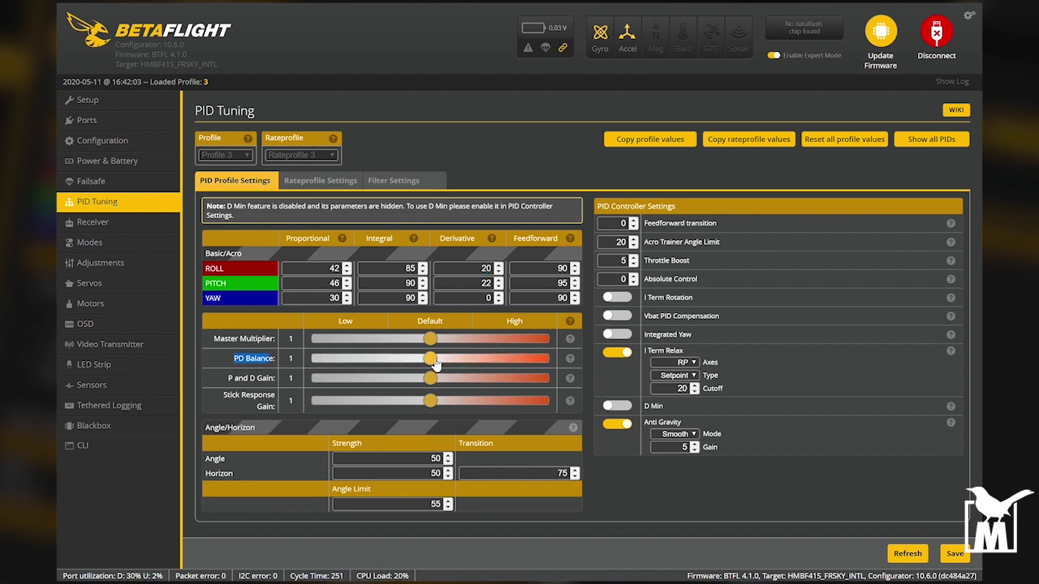
mouse_move(424, 364)
left_mouse_down()
mouse_move(408, 364)
mouse_move(434, 364)
left_mouse_up()
left_click(253, 357)
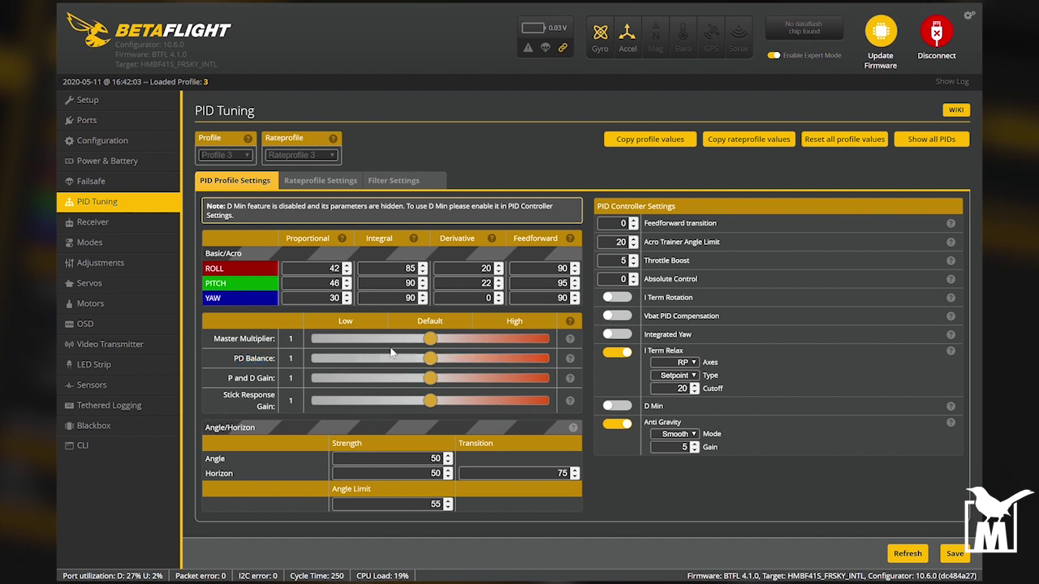
left_click_drag(430, 361, 278, 360)
double_click(334, 269)
double_click(483, 270)
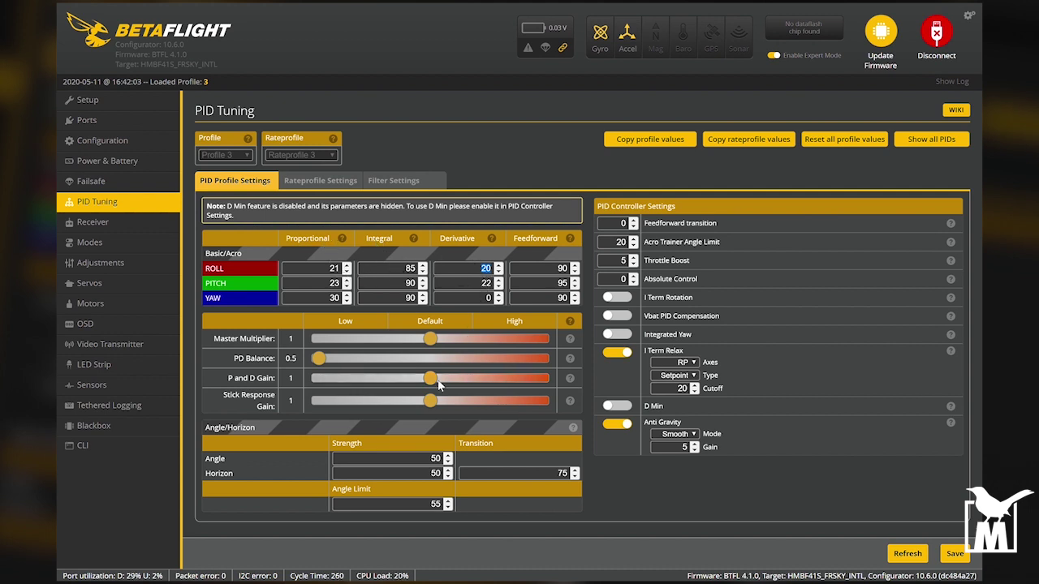
Step: Raise the P and D Gain to 2 and check the roll proportional and derivative values
left_click_drag(439, 386, 552, 382)
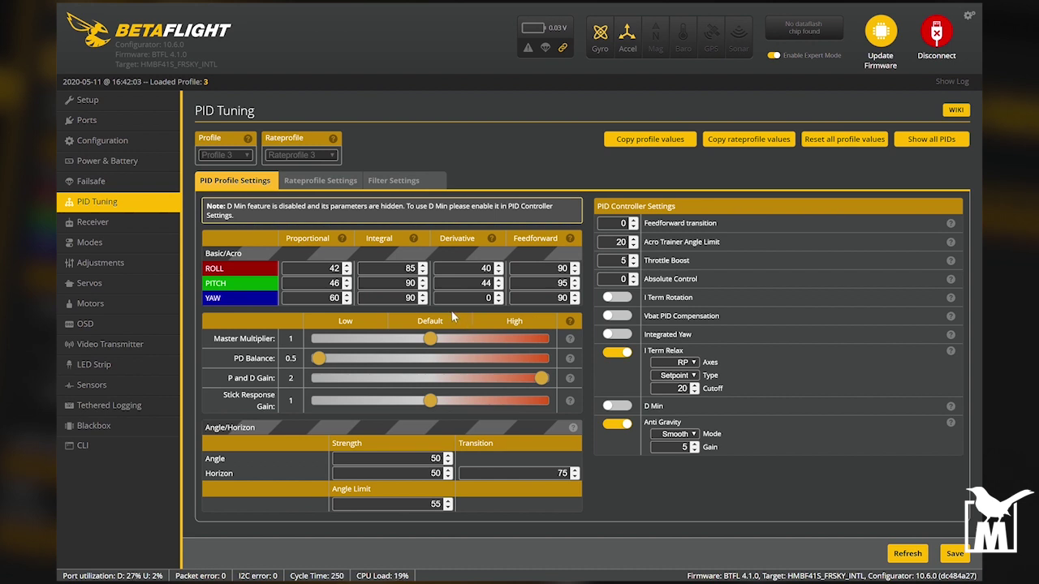
double_click(334, 269)
double_click(485, 269)
Step: Raise the Master Multiplier to 2 and read the caution about the slider positions
left_click(433, 344)
left_click_drag(433, 344, 567, 342)
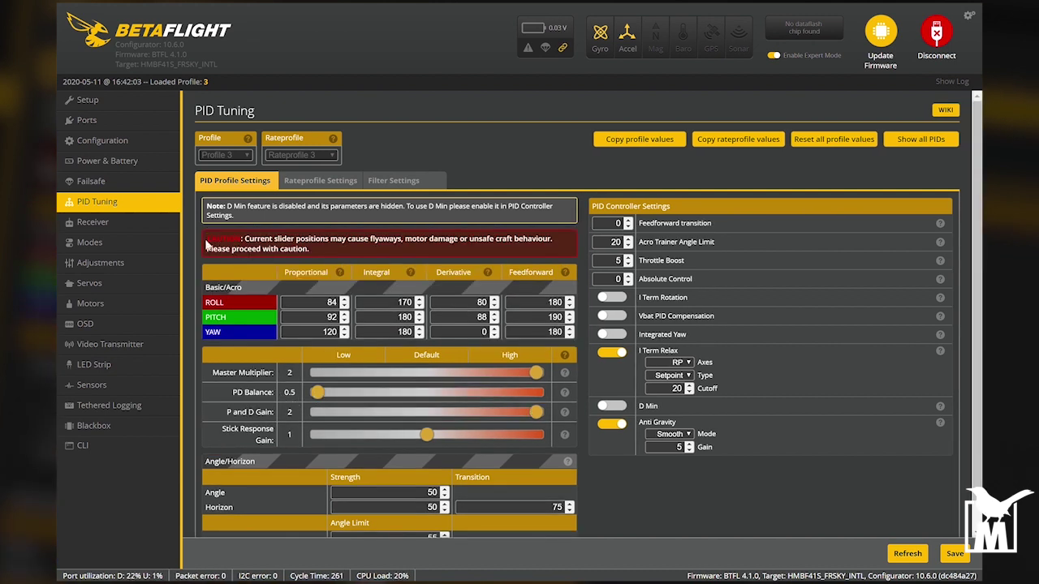
triple_click(317, 249)
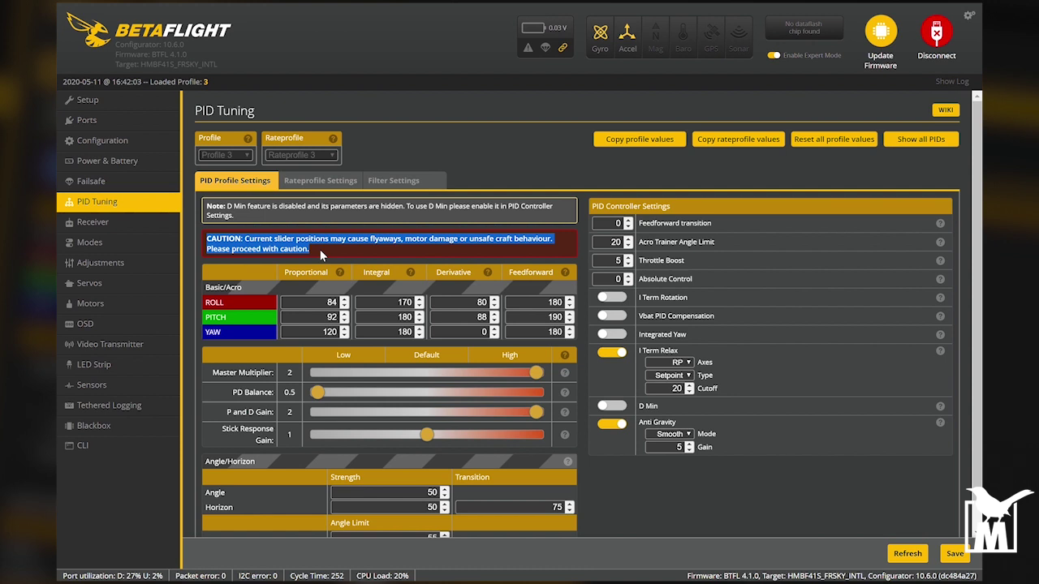
left_click(320, 249)
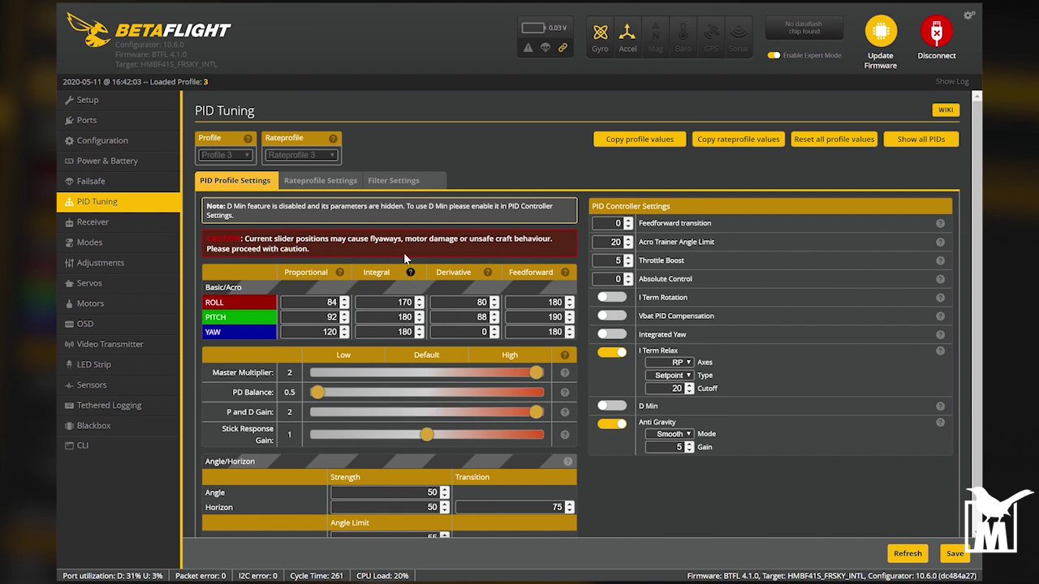
Step: Enable the filter sliders, resetting the filter values, and turn off D Term Lowpass 2 and Gyro Lowpass 2
left_click(404, 181)
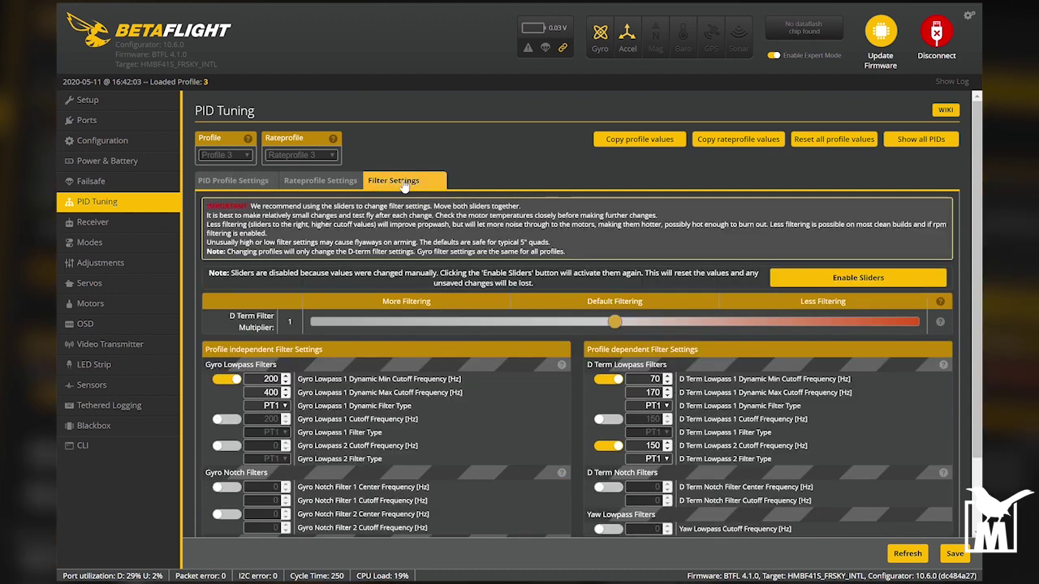
left_click(834, 280)
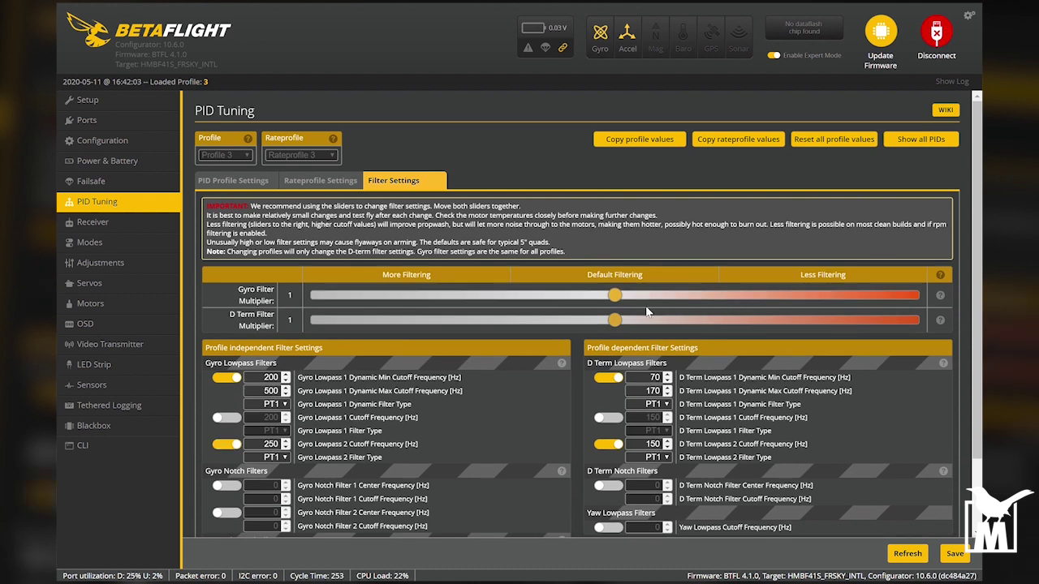
left_click(611, 449)
left_click(222, 448)
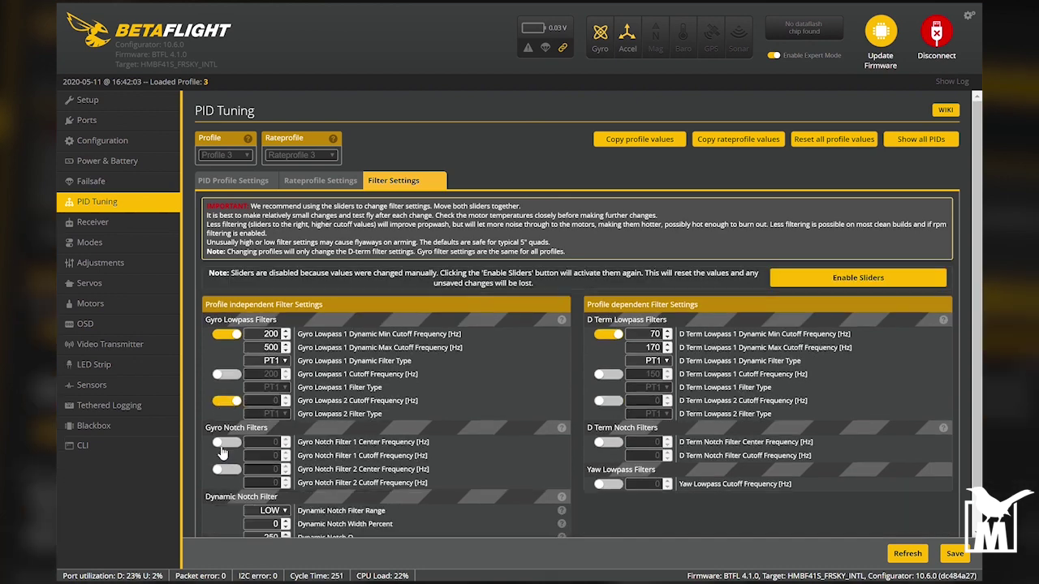
Step: Switch the Gyro Lowpass 2 and D Term Lowpass 2 filters on and back off
left_click(227, 401)
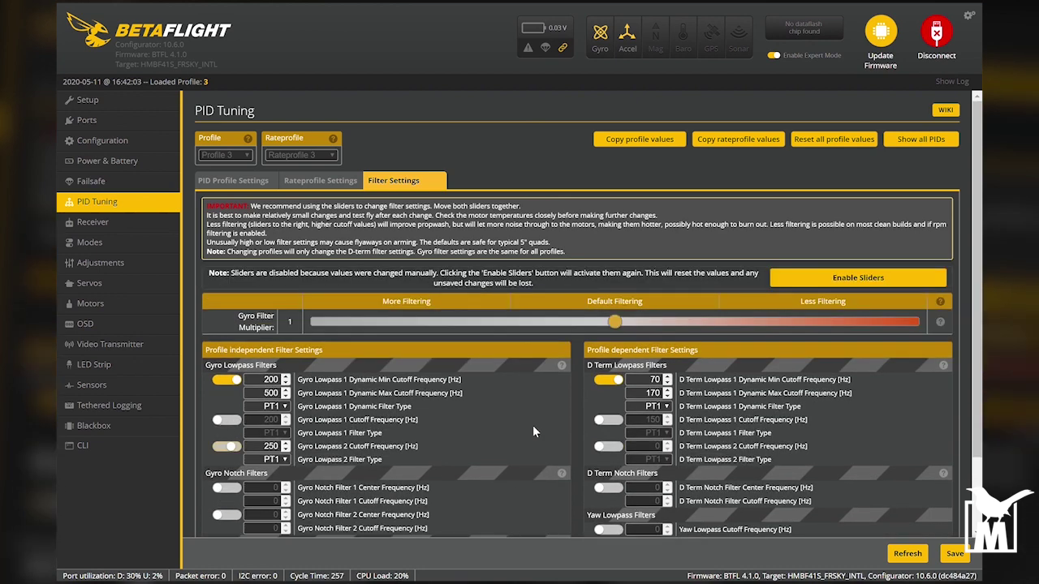
left_click(610, 447)
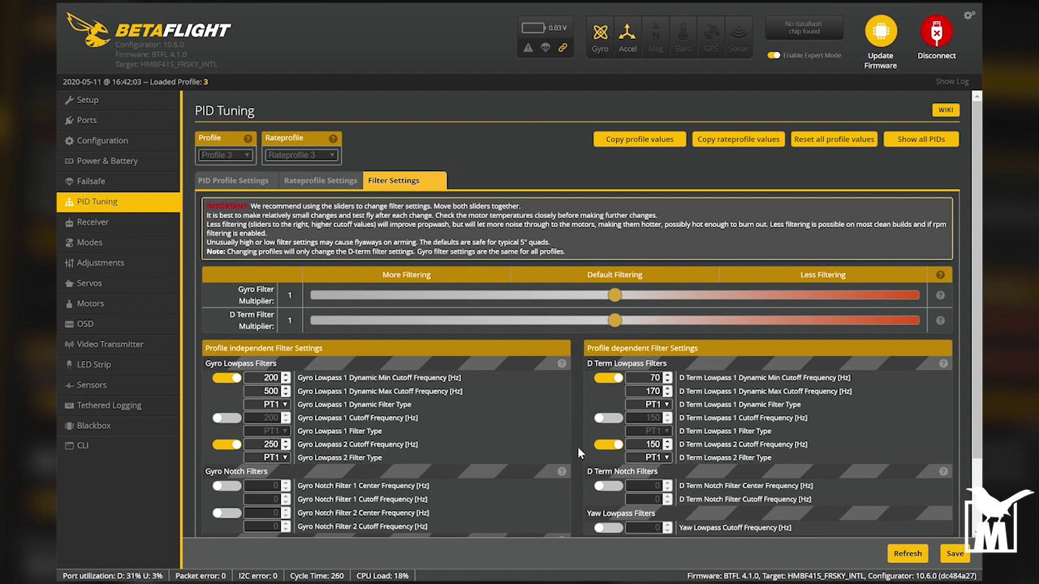
left_click(609, 445)
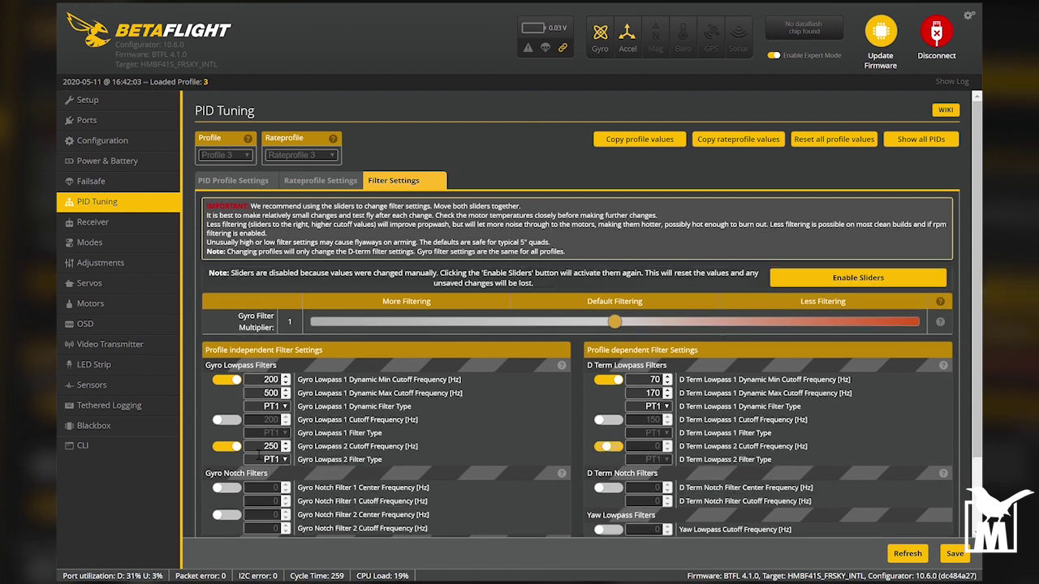
left_click(227, 447)
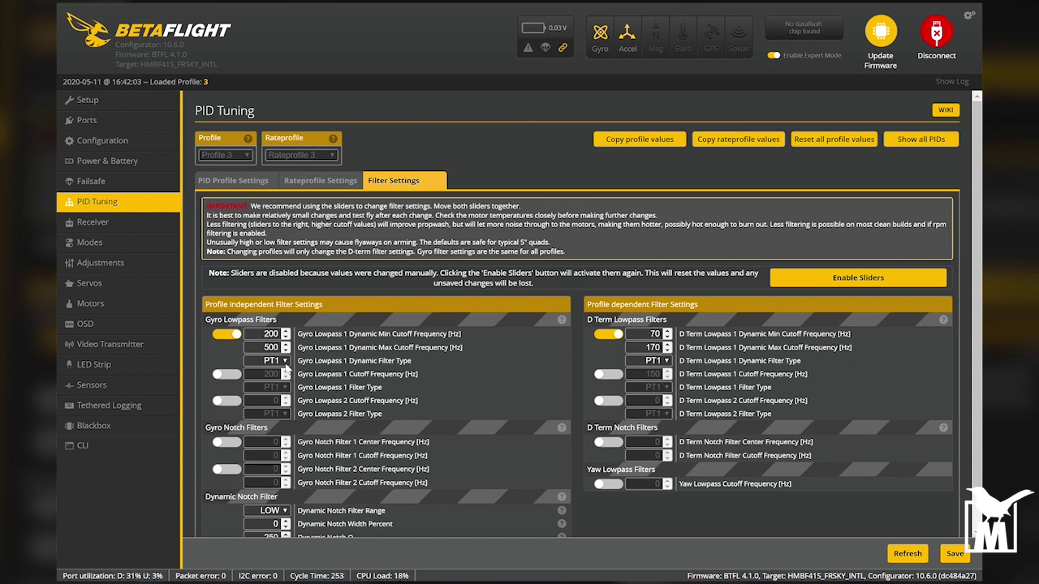
Step: Set the Gyro Lowpass 1 dynamic max cutoff to 400 Hz and the D Term Lowpass 1 dynamic min/max to 100/200 Hz, and save
left_click_drag(265, 347, 306, 352)
type("400")
double_click(654, 333)
type("100")
double_click(653, 347)
type("200")
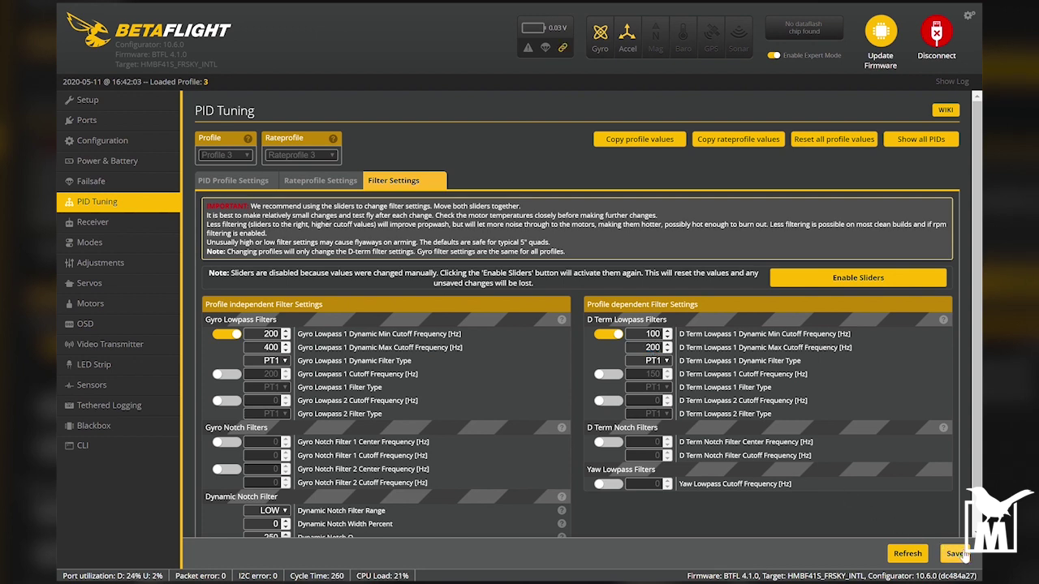
left_click(960, 553)
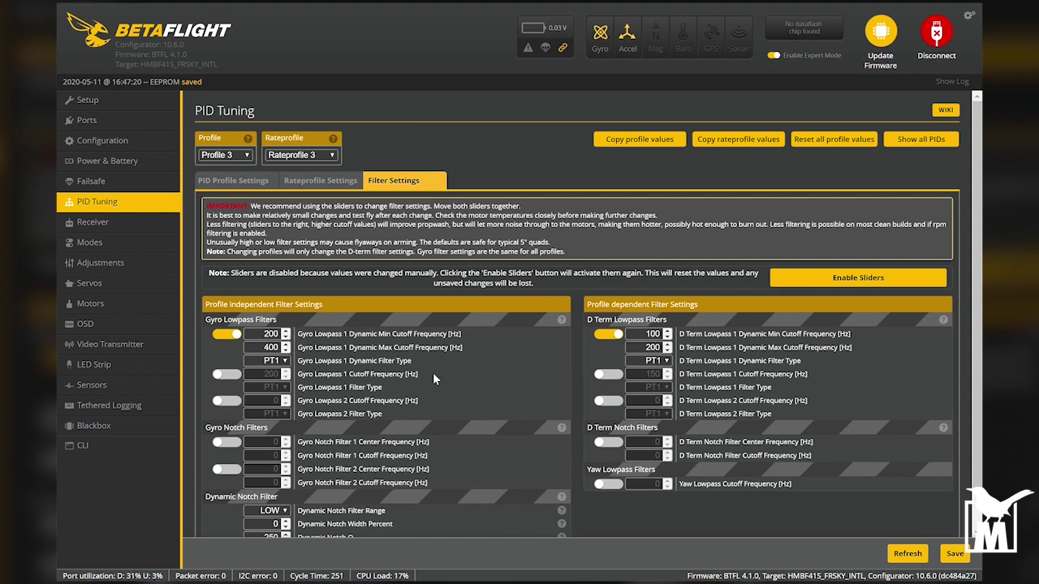
Step: In the PID profile settings, try Master Multiplier values of 1.9 and 1.8, and return it to 2
left_click(233, 181)
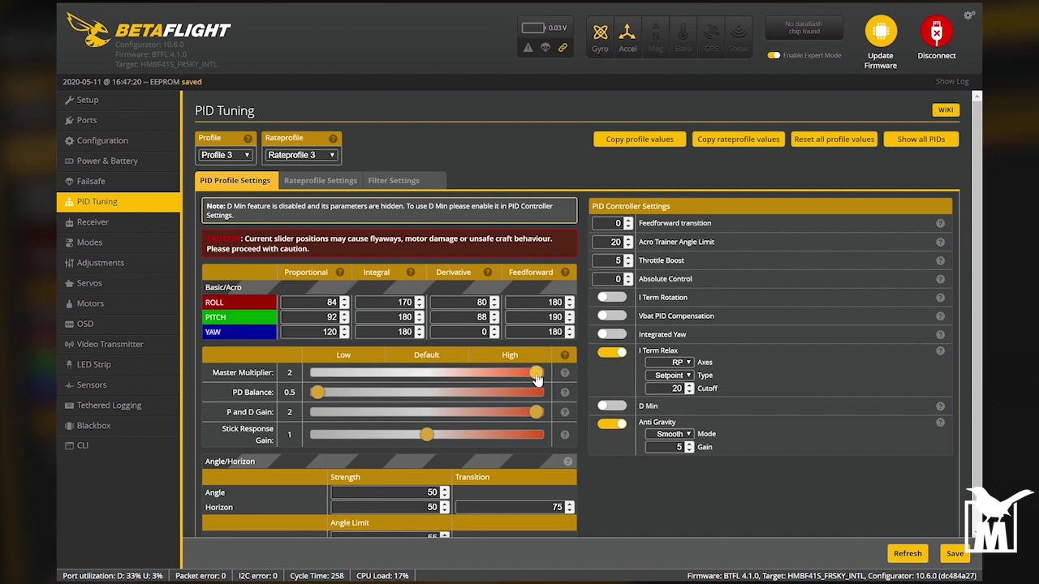
left_click_drag(536, 377, 527, 384)
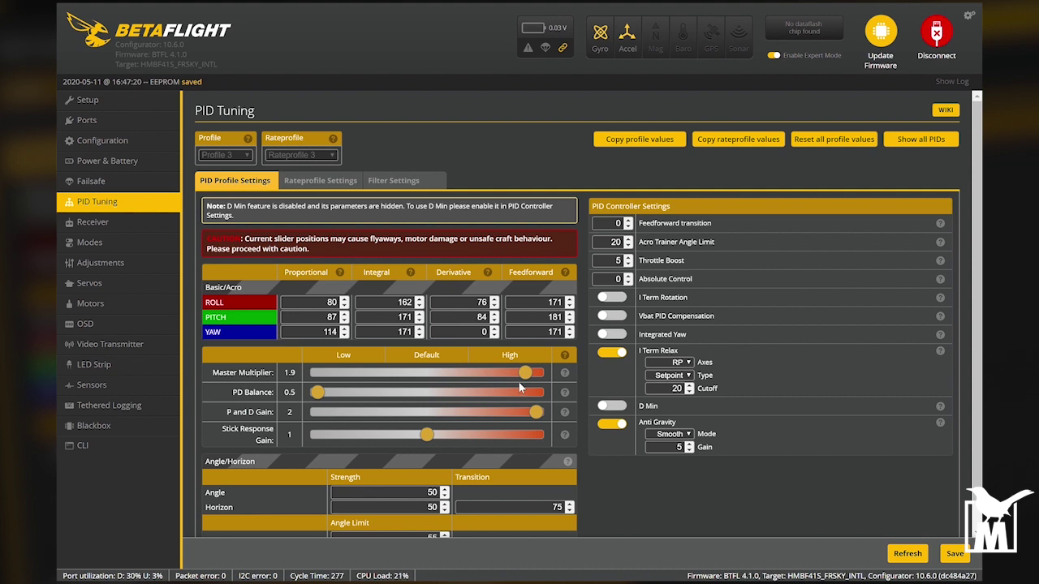
left_click_drag(526, 376, 515, 374)
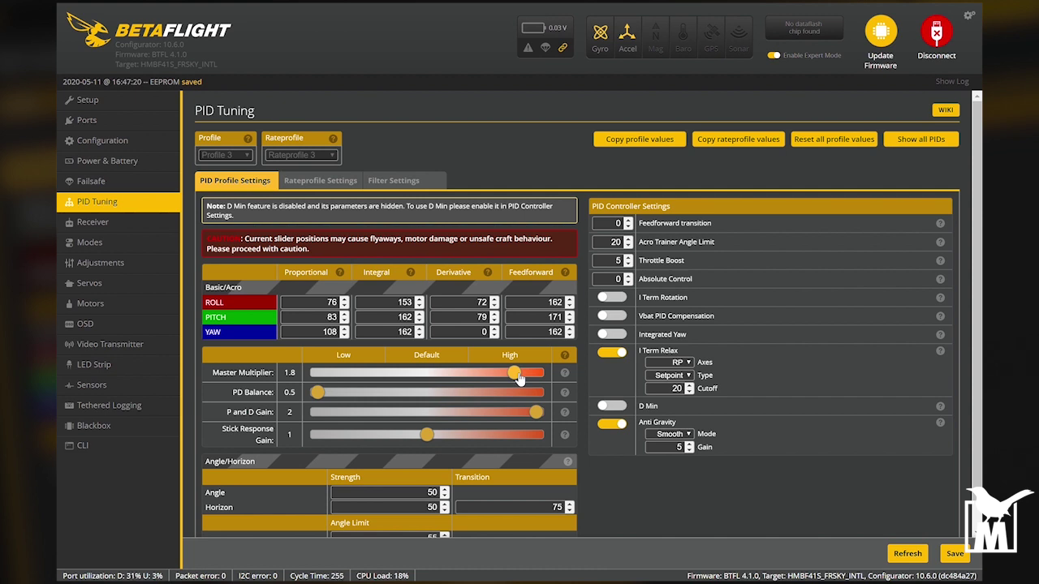
left_click(546, 378)
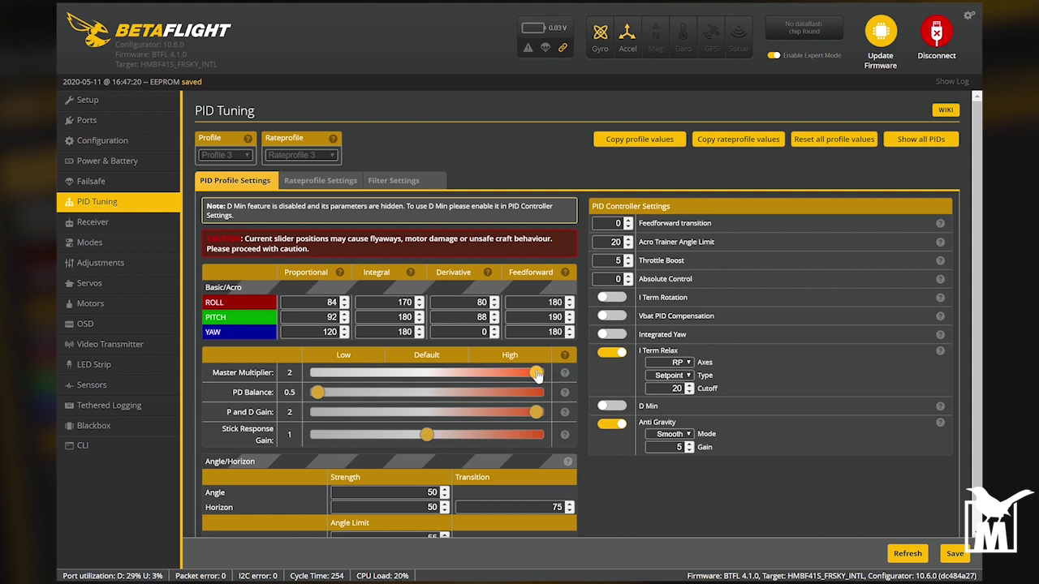
left_click_drag(535, 374, 517, 376)
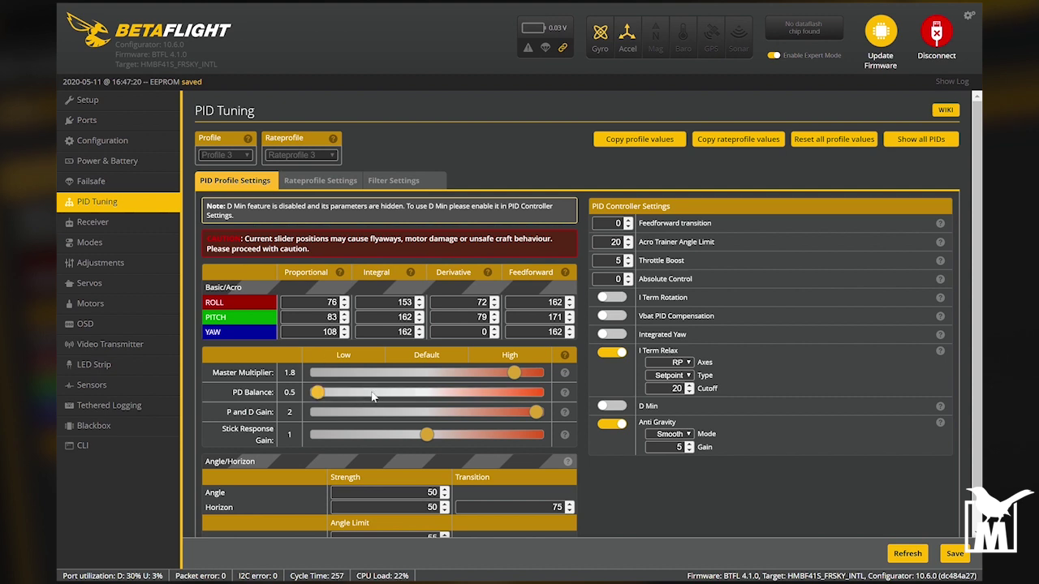
left_click_drag(517, 374, 544, 367)
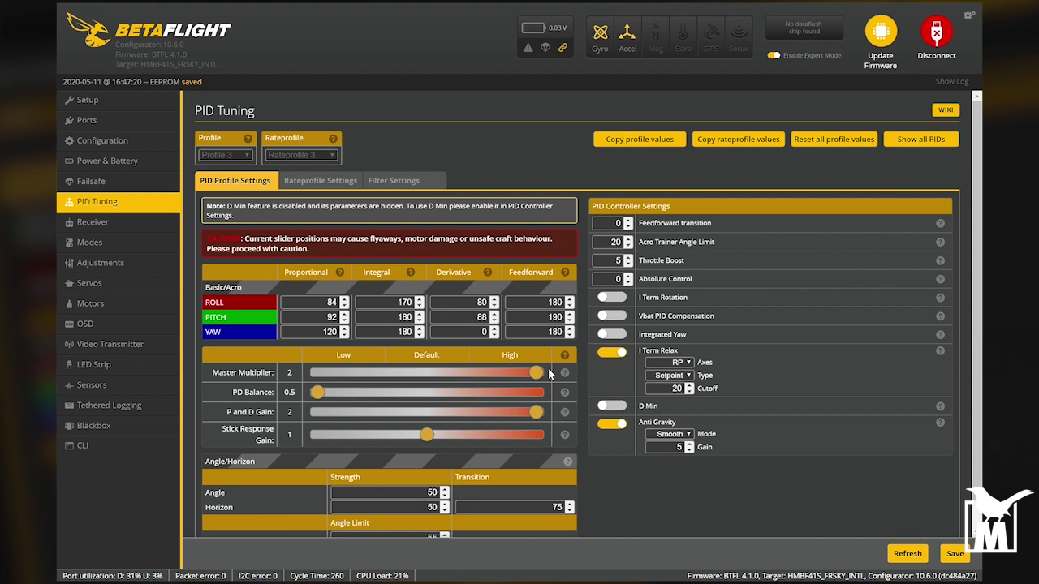
Step: Enable Vbat PID Compensation in the PID controller settings
left_click(614, 317)
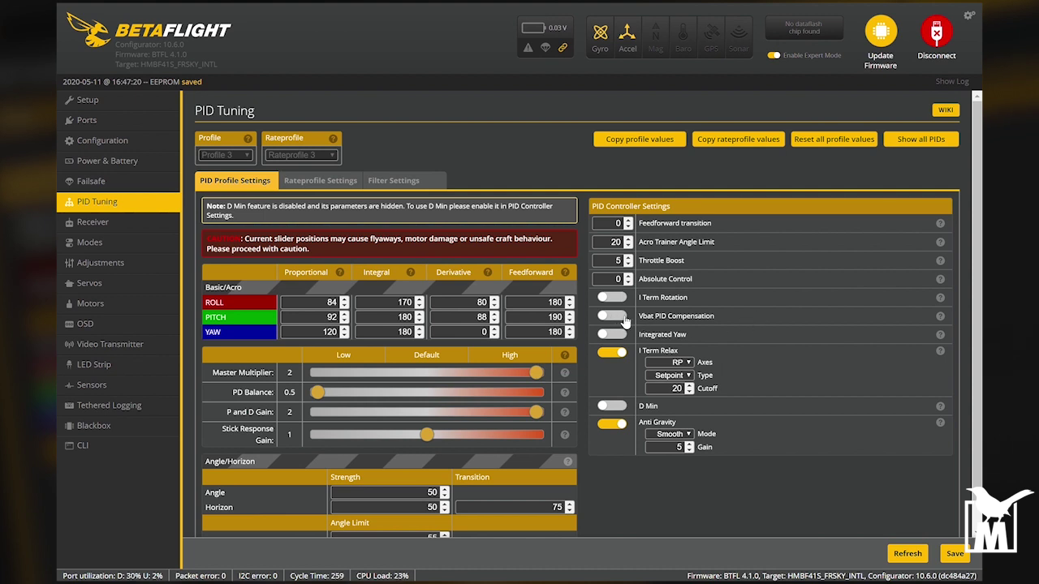